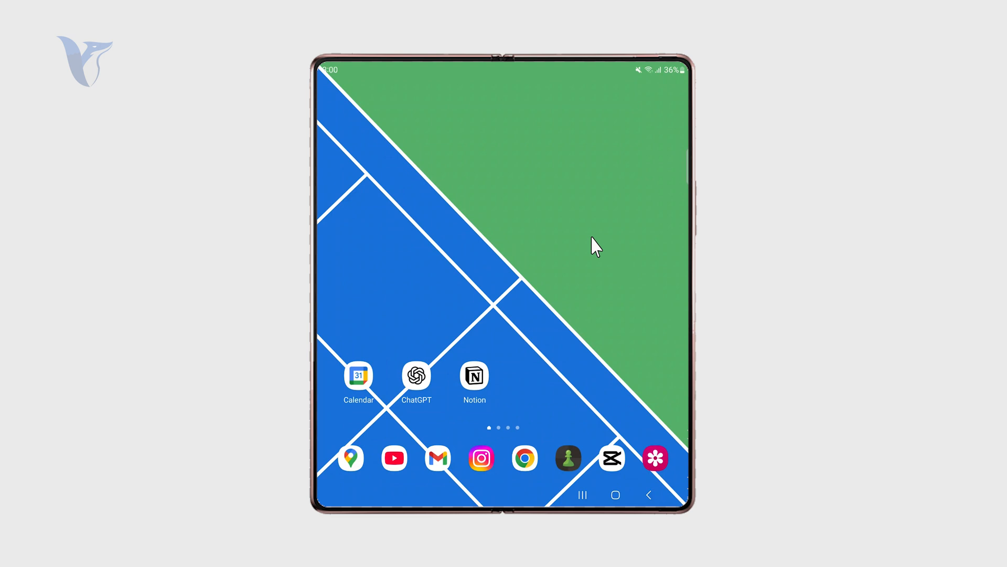
{"action": "scroll", "coordinate": [592, 246], "scroll_direction": "down", "scroll_amount": 3}
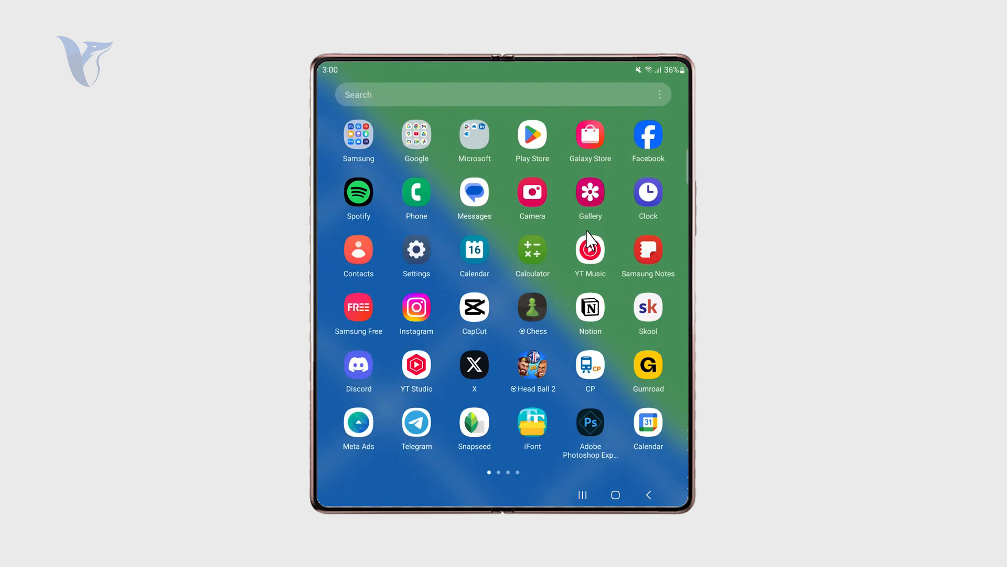
Swipe to the launcher's second page and bring up app search with Telegram suggested.
{"action": "left_click_drag", "start_coordinate": [565, 201], "coordinate": [394, 202]}
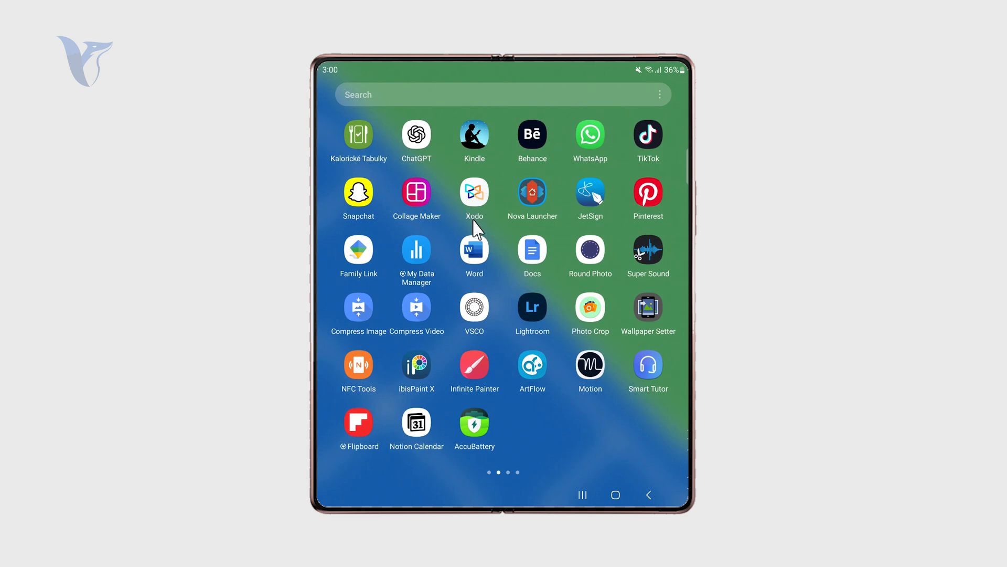
{"action": "left_click", "coordinate": [445, 95]}
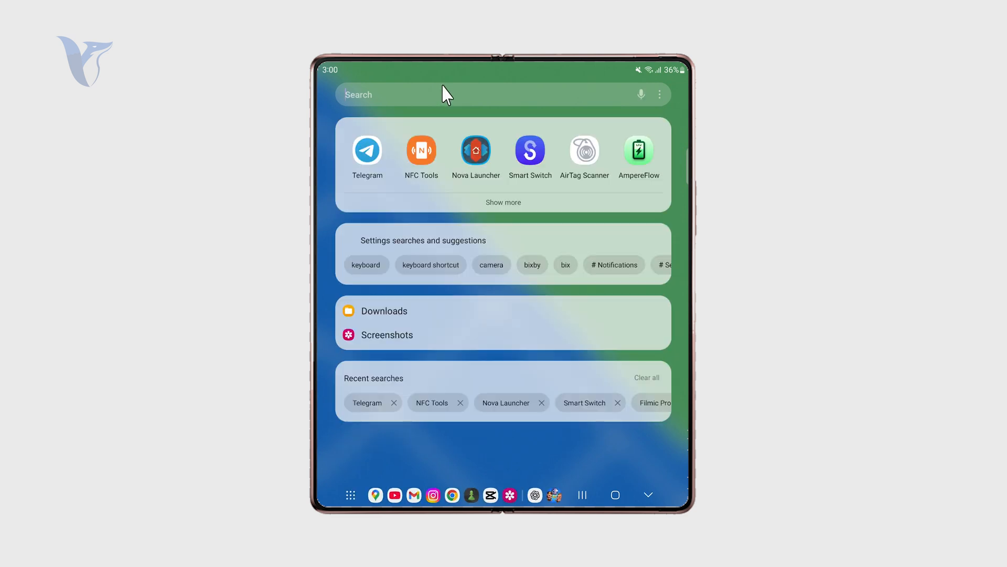
Launch Telegram from the search results and choose Start Messaging.
{"action": "left_click", "coordinate": [368, 154]}
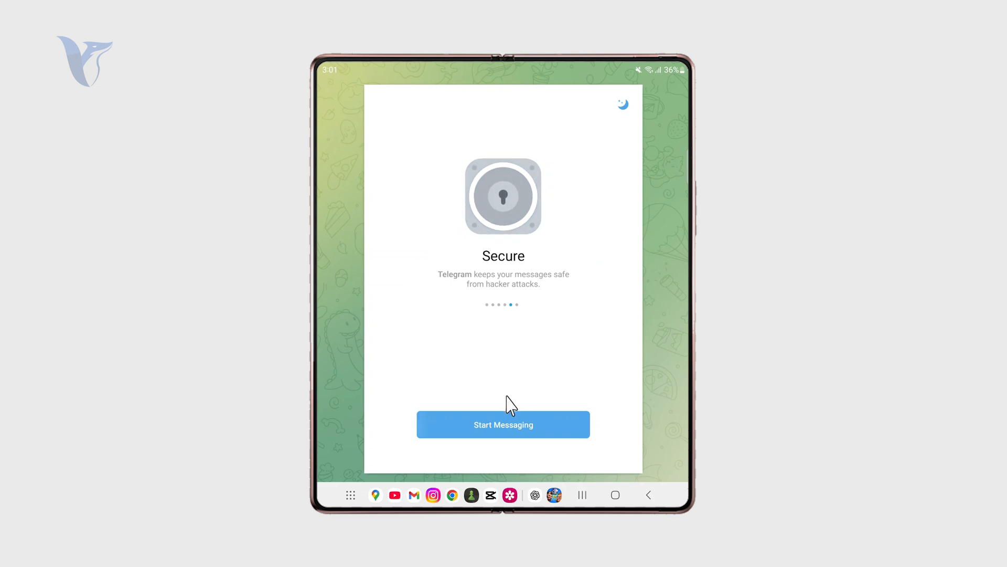
{"action": "left_click", "coordinate": [484, 424]}
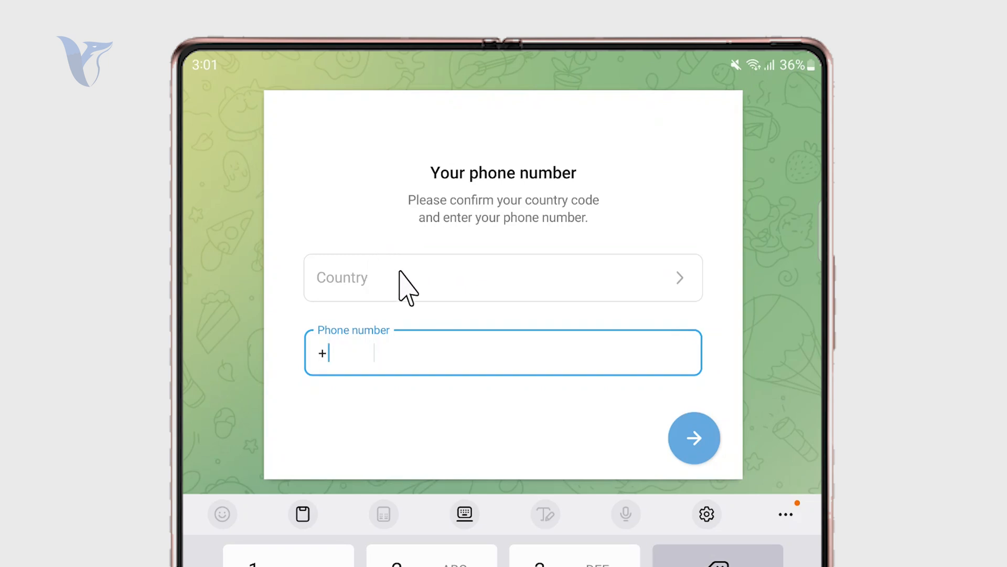
Search the country list for 'slo' and choose Slovakia (+421) as the phone country.
{"action": "left_click", "coordinate": [392, 282]}
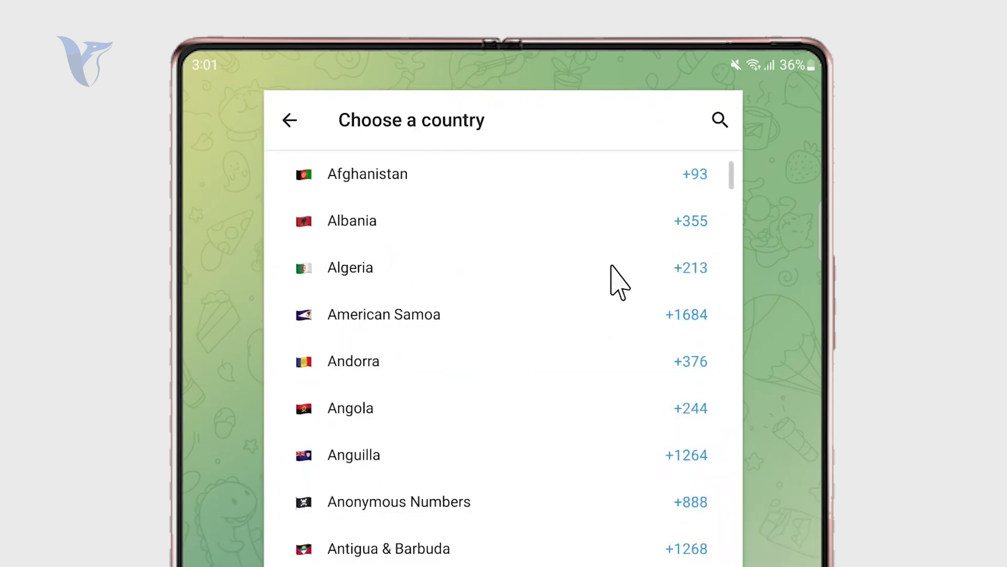
{"action": "left_click", "coordinate": [720, 120]}
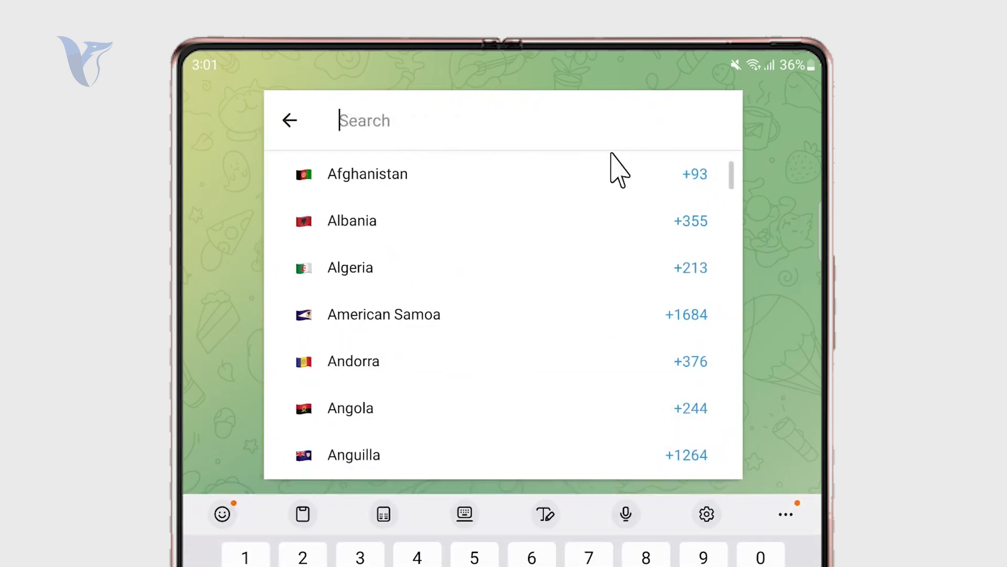
{"action": "type", "text": "so"}
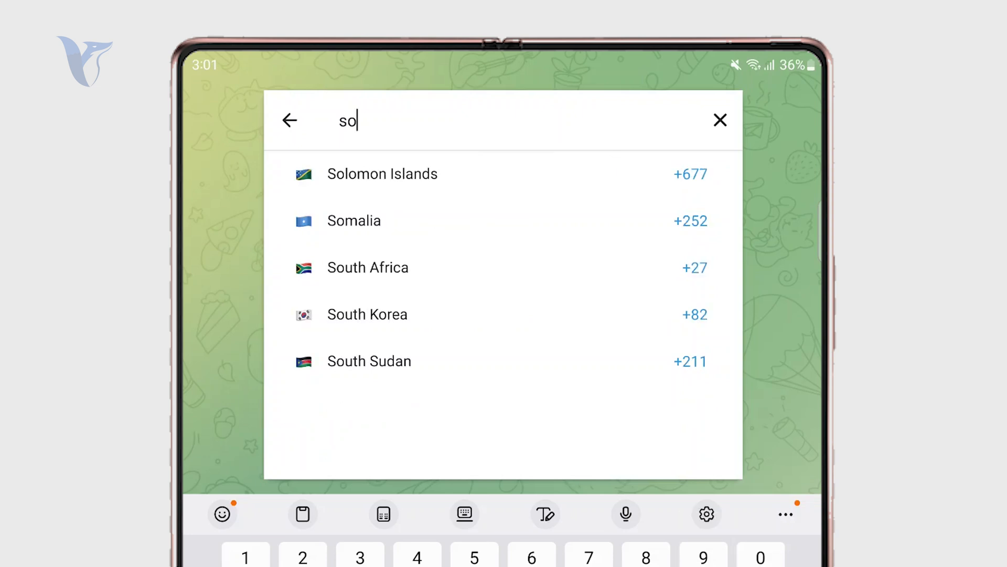
{"action": "key", "text": "BackSpace"}
{"action": "type", "text": "l"}
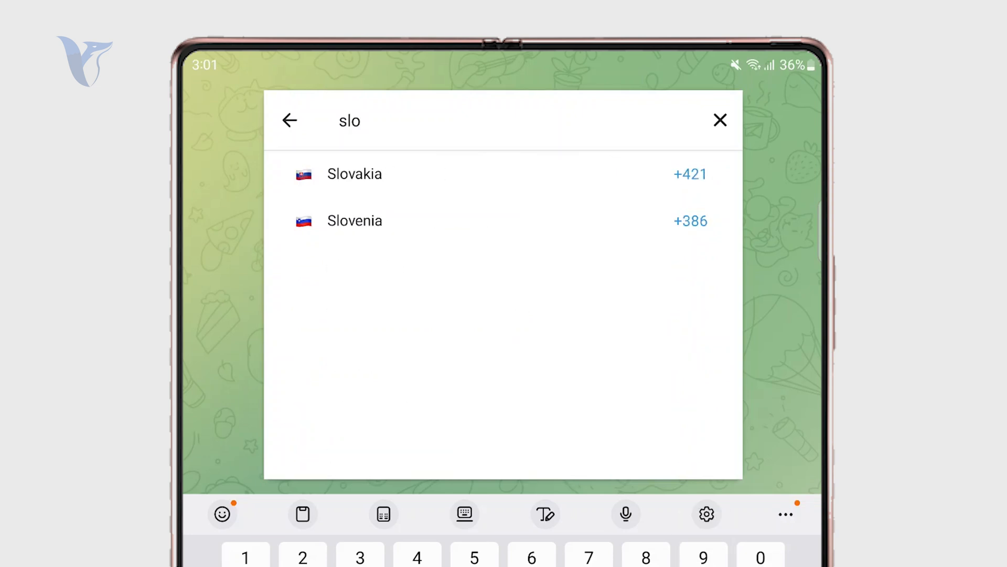
{"action": "left_click", "coordinate": [449, 197]}
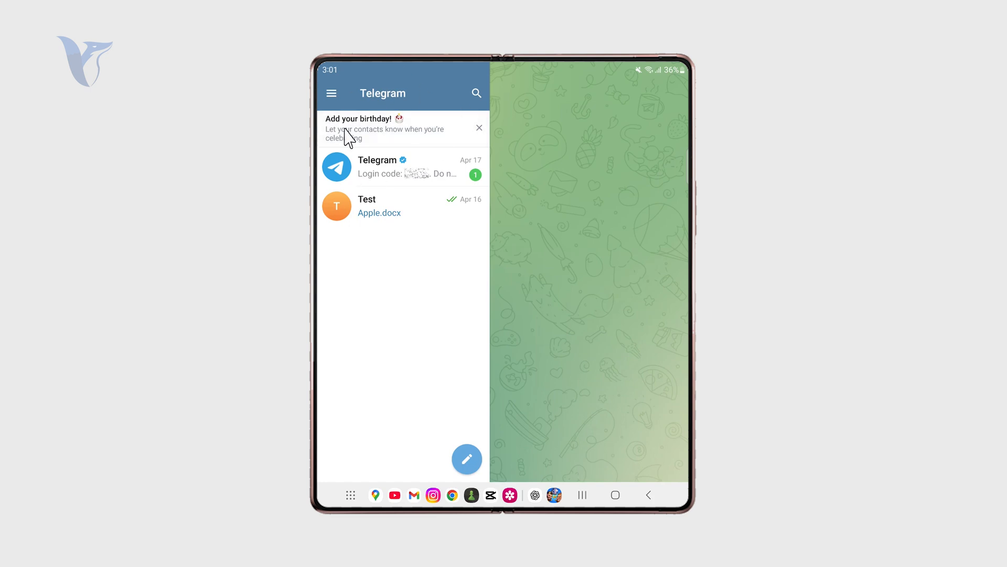
View the Test channel, then bring up Telegram's side navigation drawer.
{"action": "left_click", "coordinate": [409, 222]}
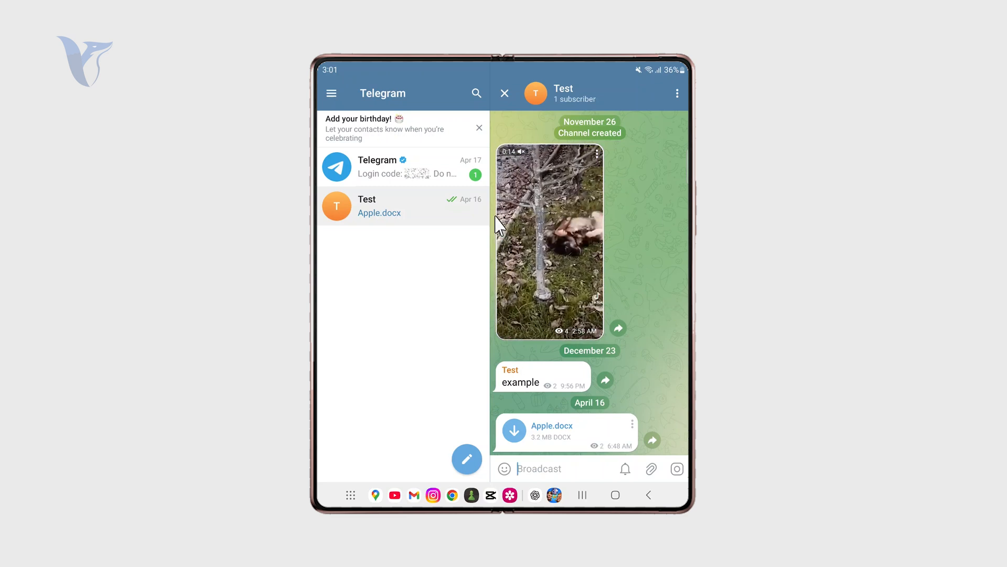
{"action": "left_click", "coordinate": [332, 93]}
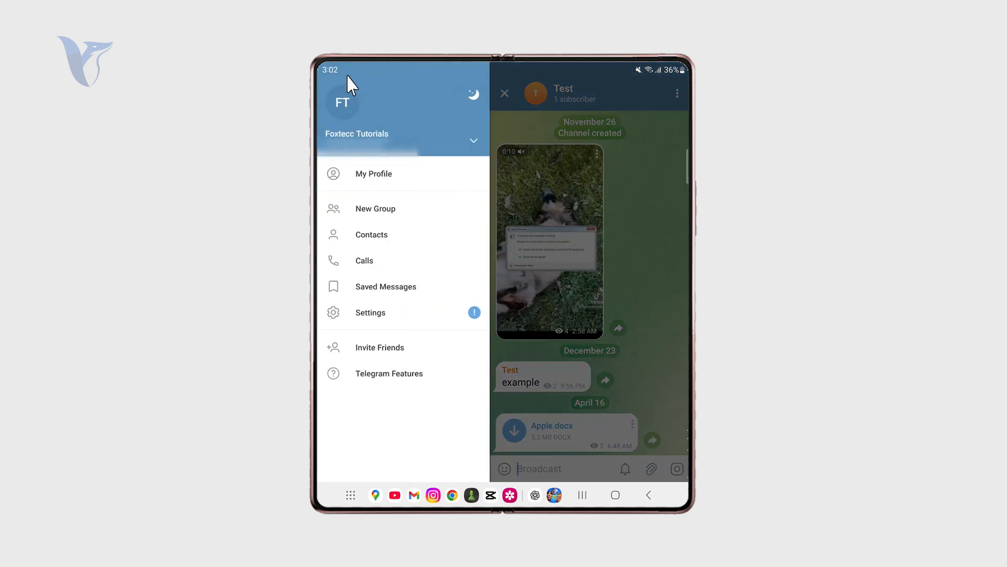
View My Profile's Set username screen and leave it without entering a username.
{"action": "left_click", "coordinate": [370, 175]}
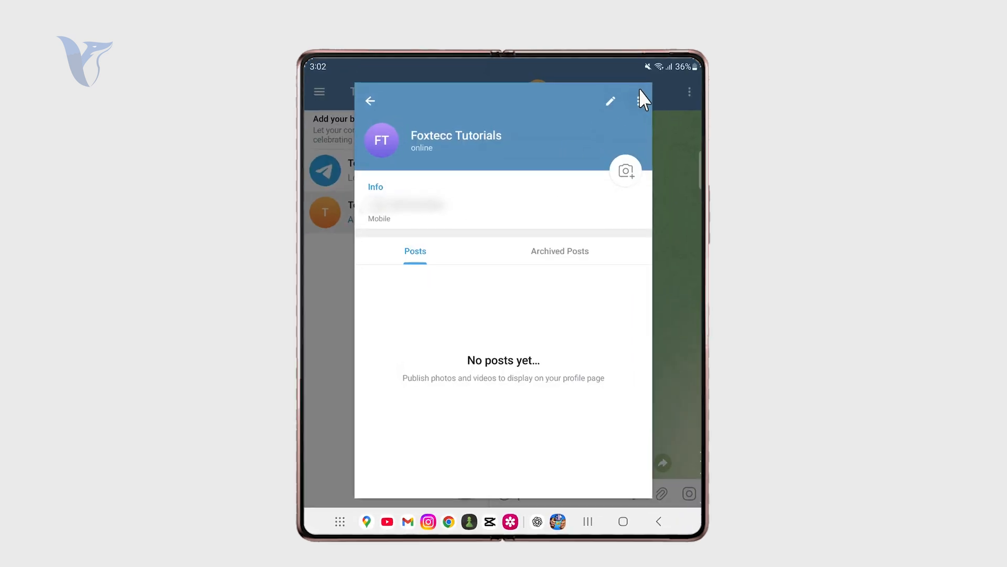
{"action": "left_click", "coordinate": [630, 102]}
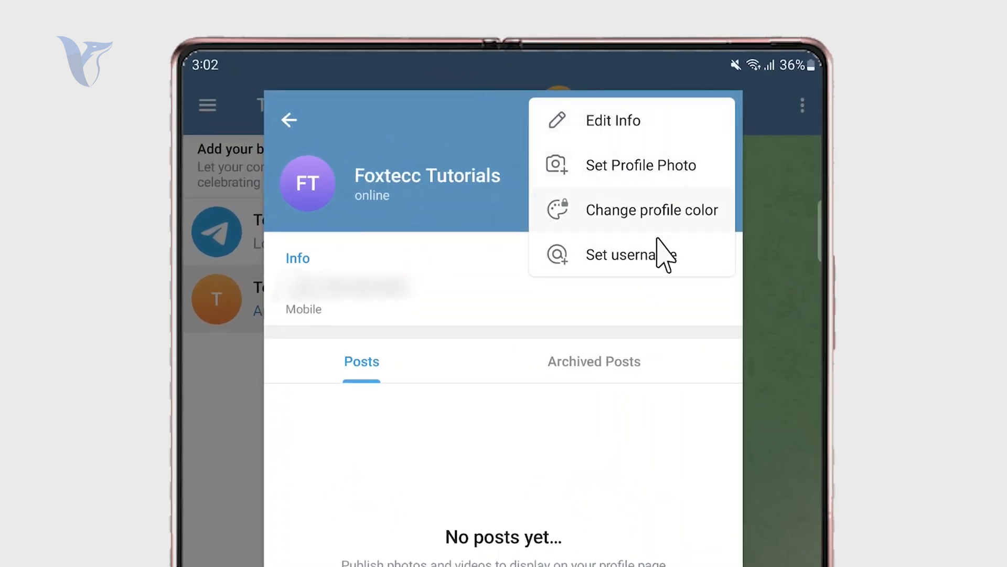
{"action": "left_click", "coordinate": [631, 254]}
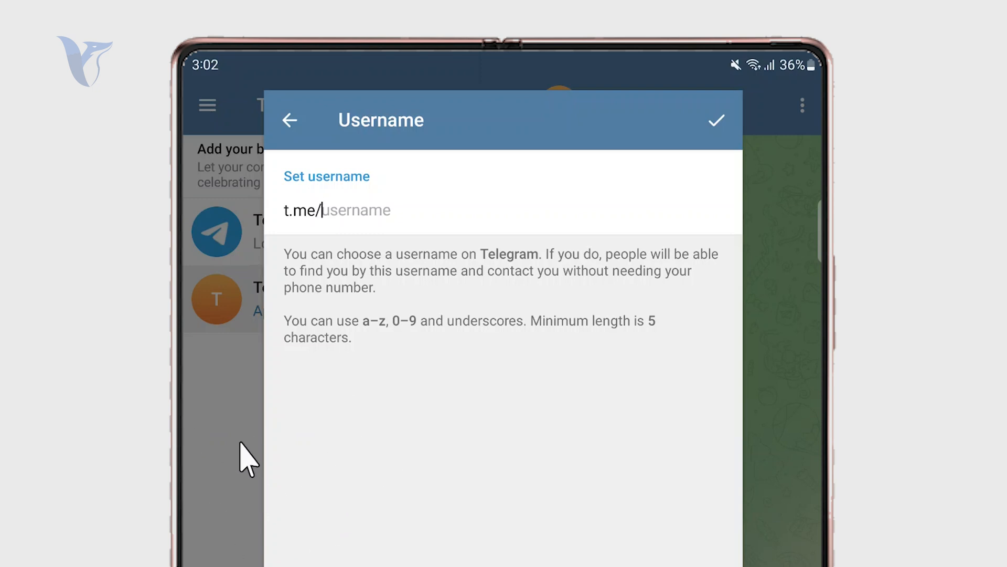
{"action": "left_click", "coordinate": [290, 120]}
Return to chats and start Add Account from the drawer's account list.
{"action": "left_click", "coordinate": [285, 120]}
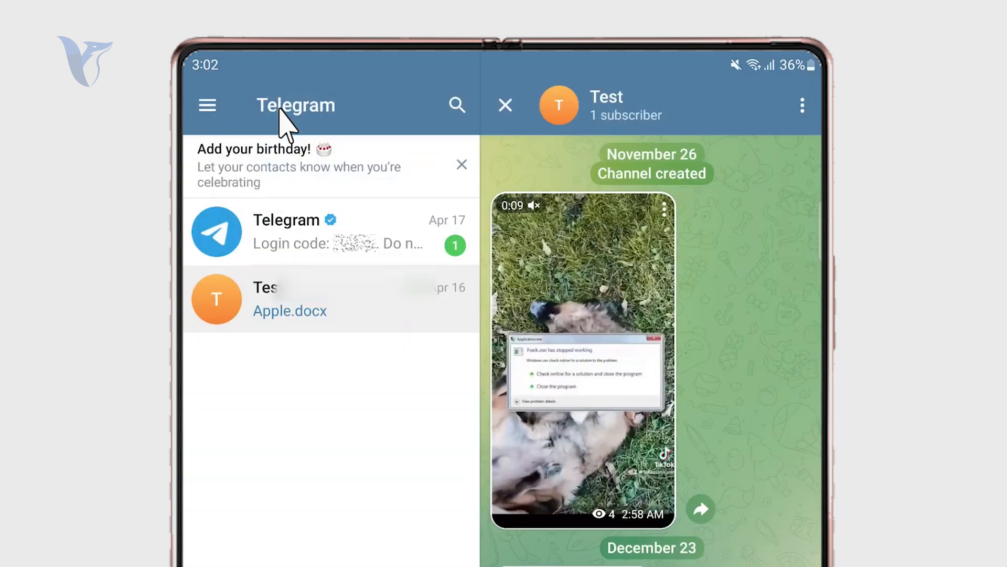
{"action": "left_click", "coordinate": [207, 105]}
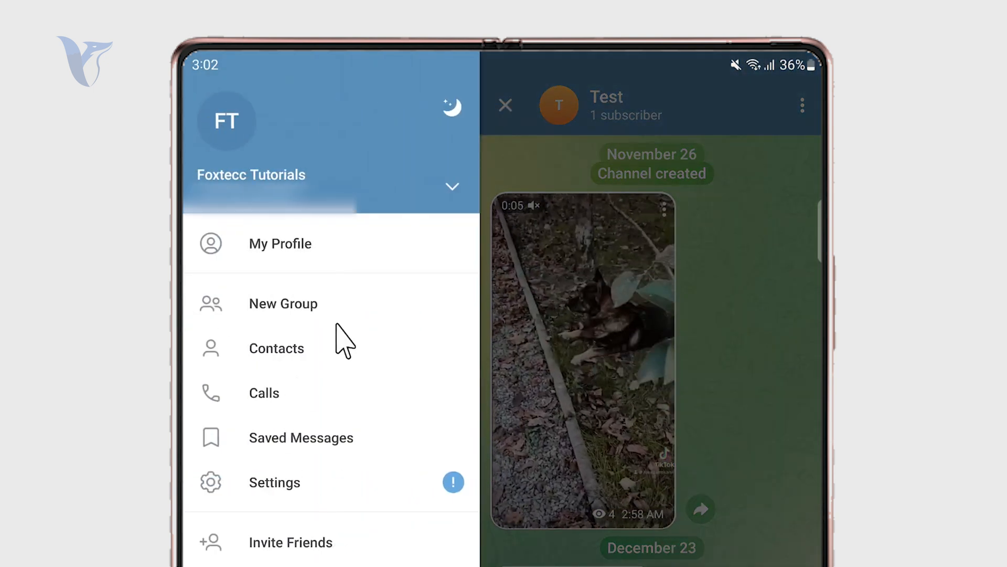
{"action": "left_click", "coordinate": [453, 186]}
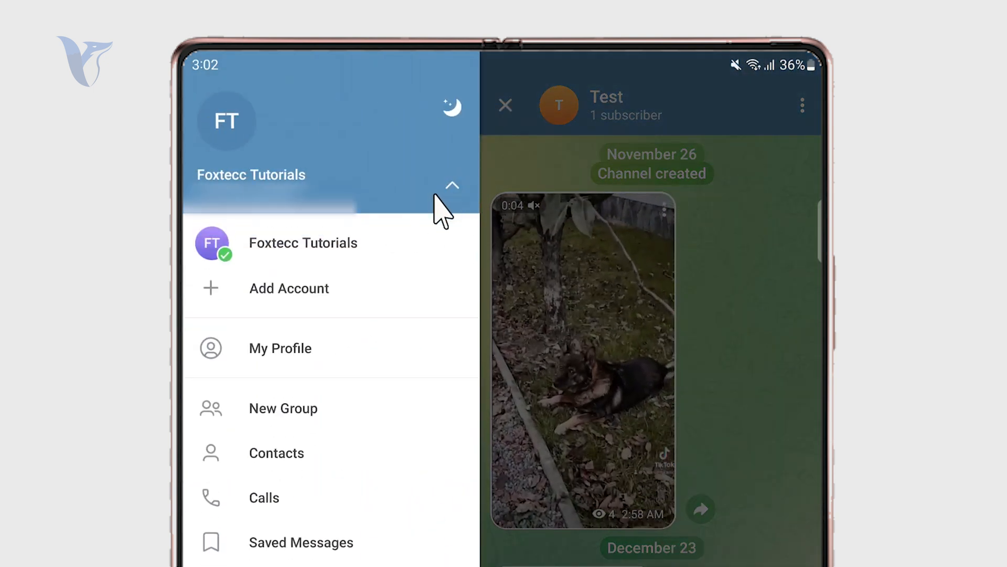
{"action": "left_click", "coordinate": [272, 288]}
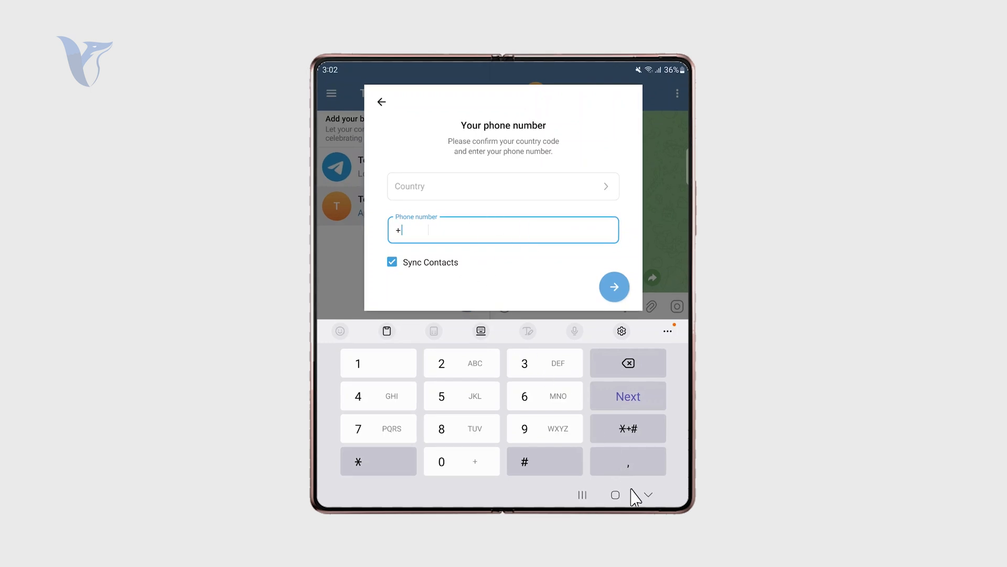
{"action": "left_click", "coordinate": [616, 495]}
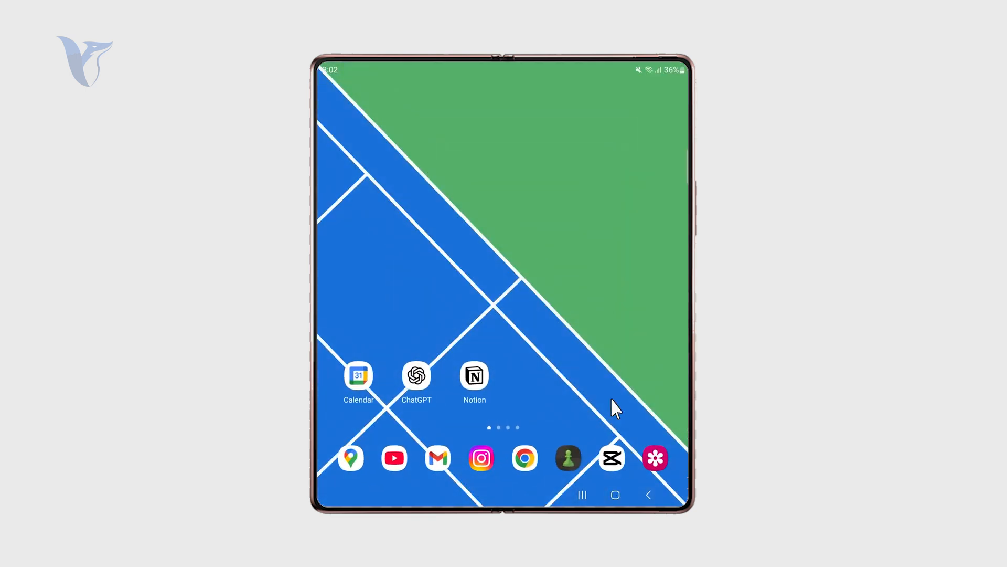